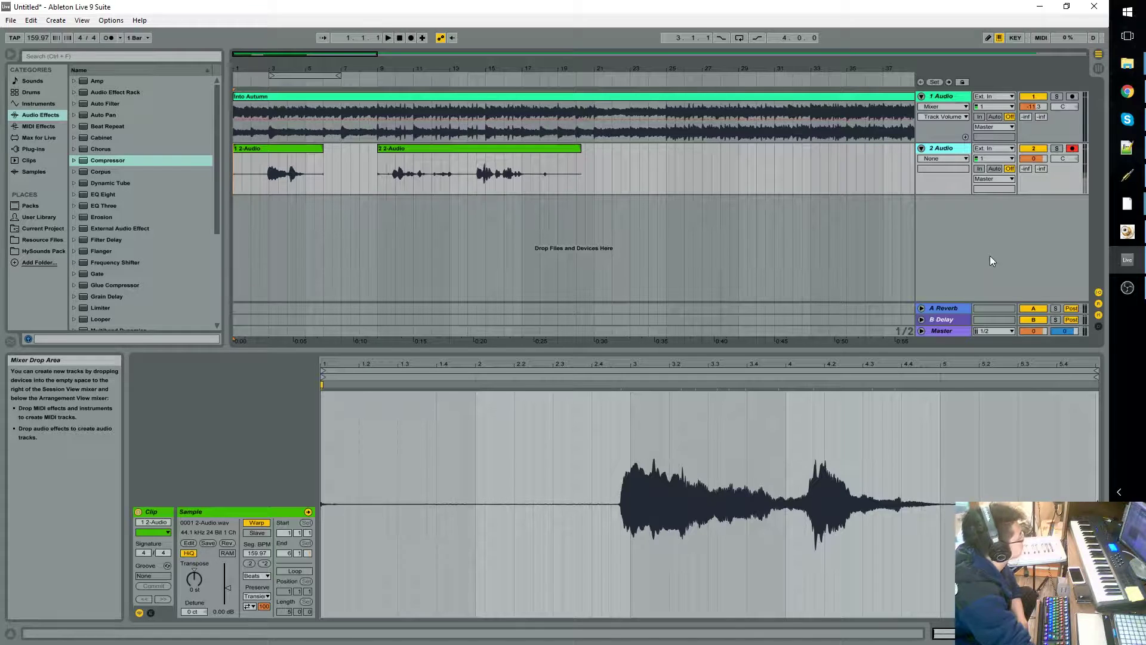
Insert an empty audio track as track 3 using the track context menu
right_click(985, 216)
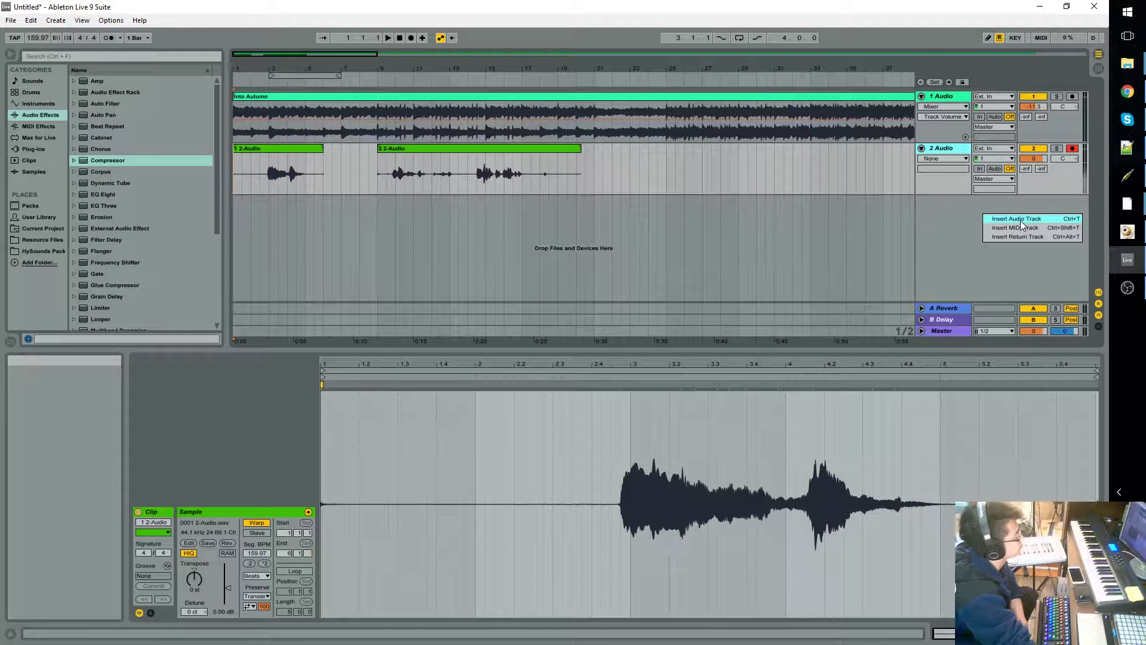
click(1020, 221)
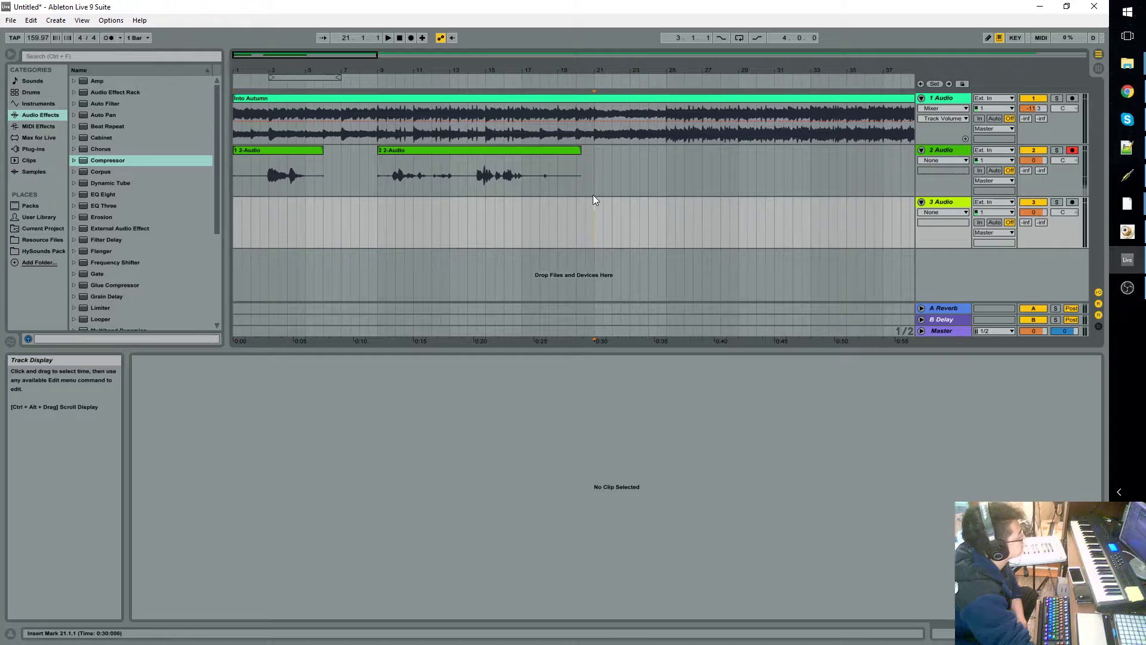
Place the record start at bar 21, arm tracks 3 and 2, leaving track 3's input unchanged
click(593, 221)
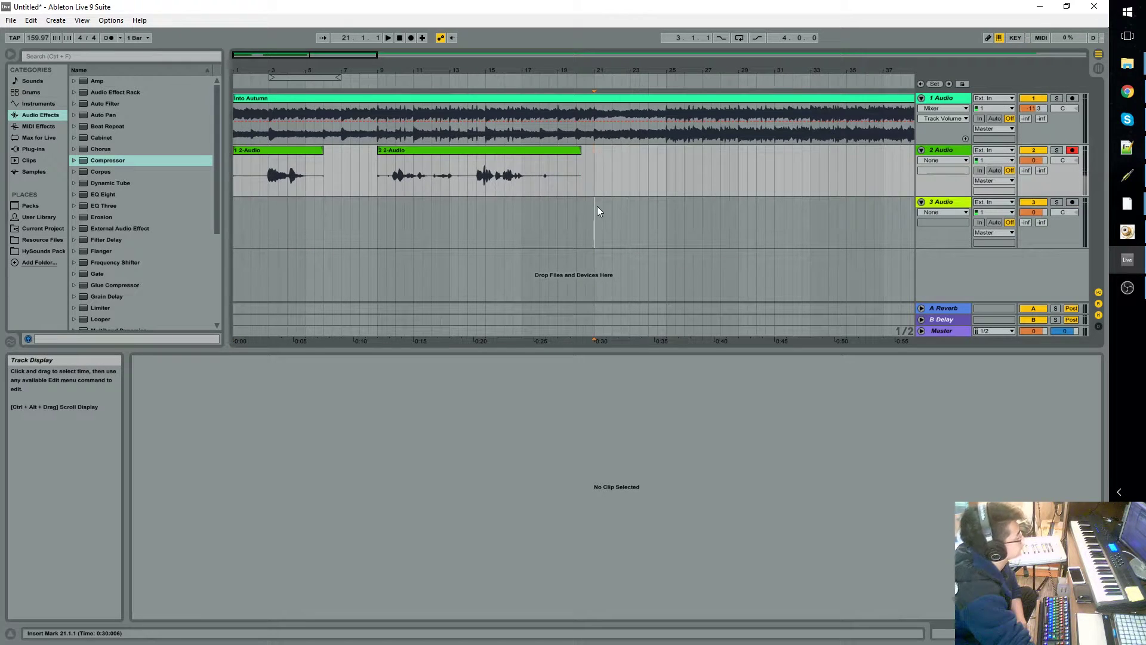
click(1073, 203)
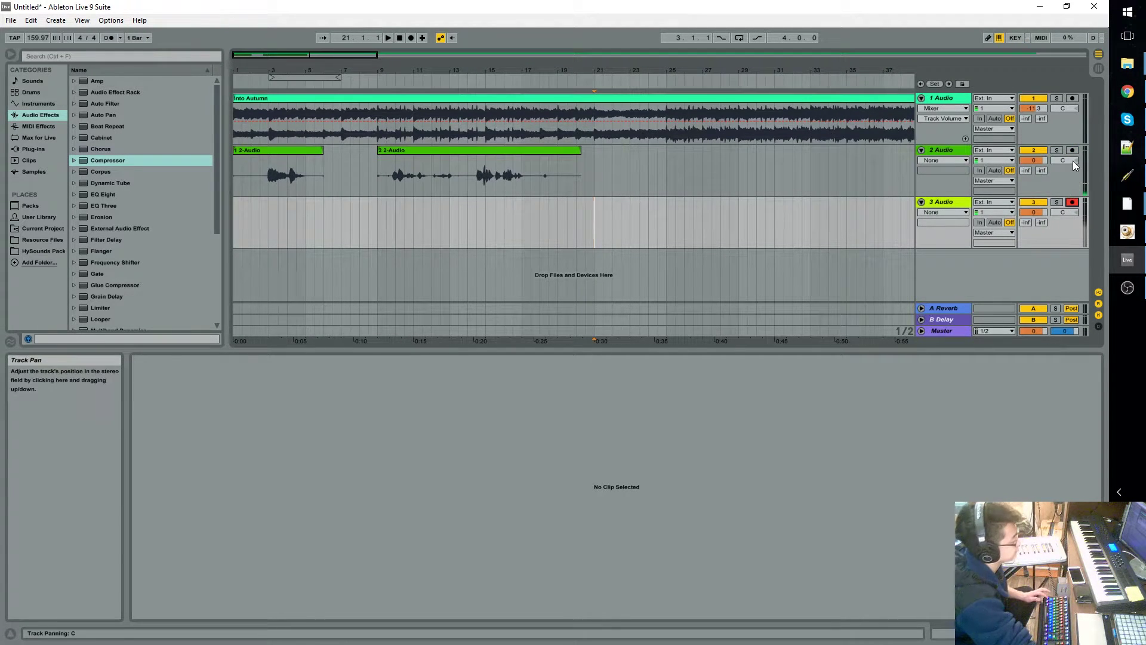
ctrl+click(1073, 150)
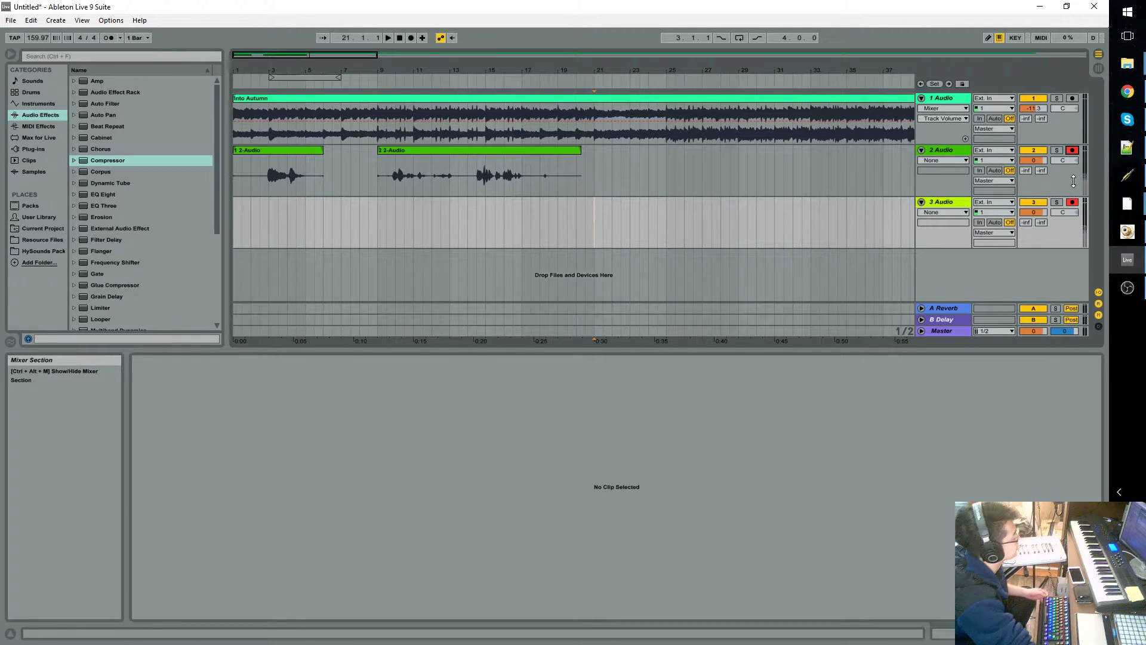
click(994, 212)
click(1040, 233)
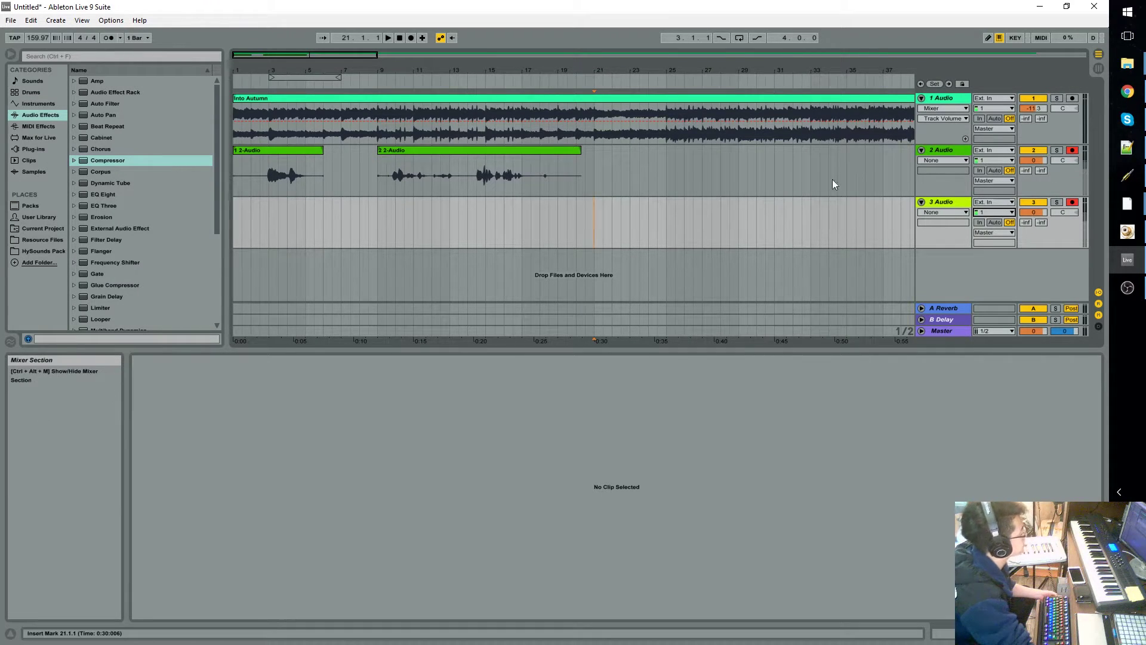
Arrangement-record one take into tracks 2 and 3 from bar 21, then stop with Space
click(412, 38)
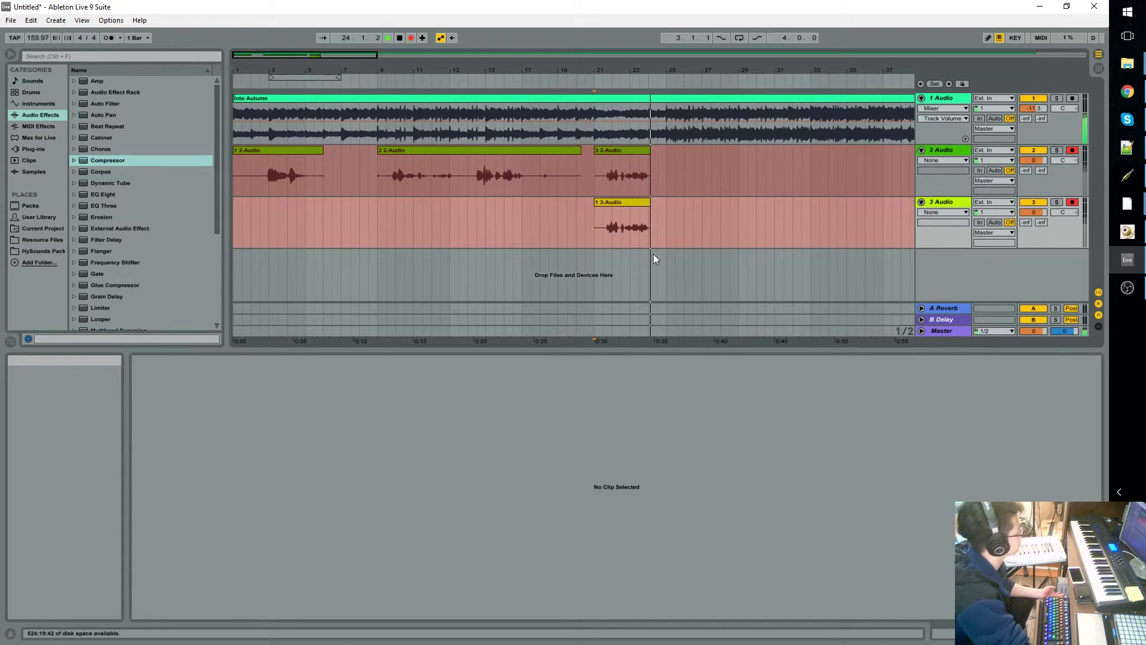
key(space)
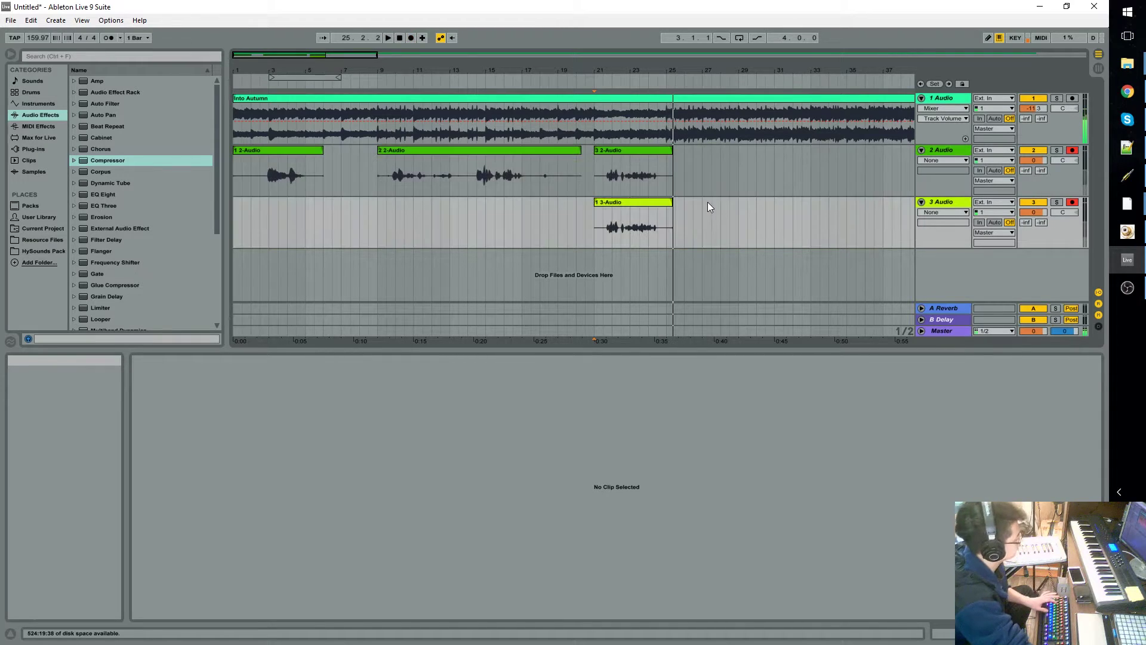